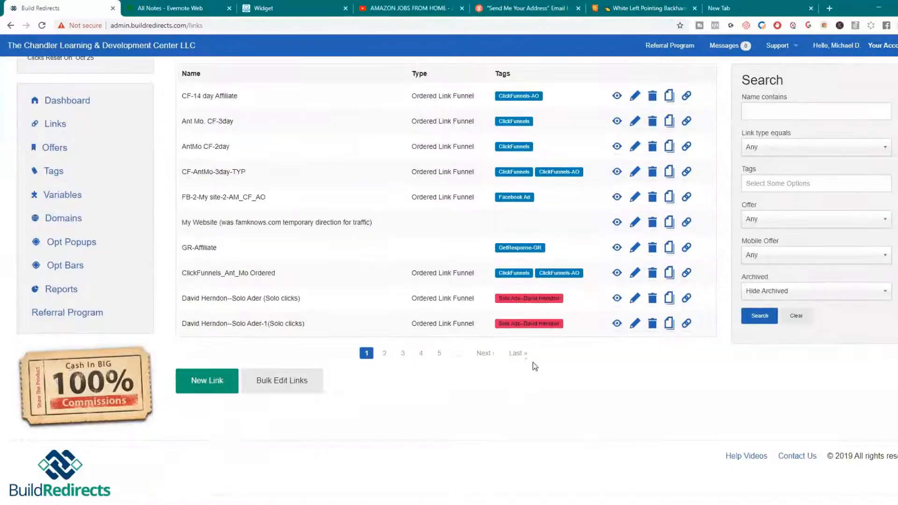
# Step: Open the "Link to Funnel Hacks Bootcamp posted in Manychat bot" entry on the last page of links for editing
pyautogui.click(518, 353)
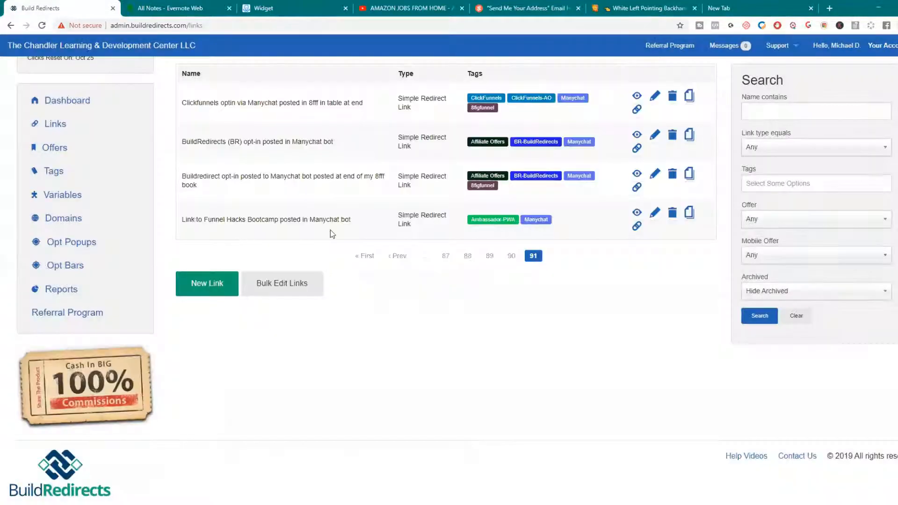
pyautogui.click(656, 213)
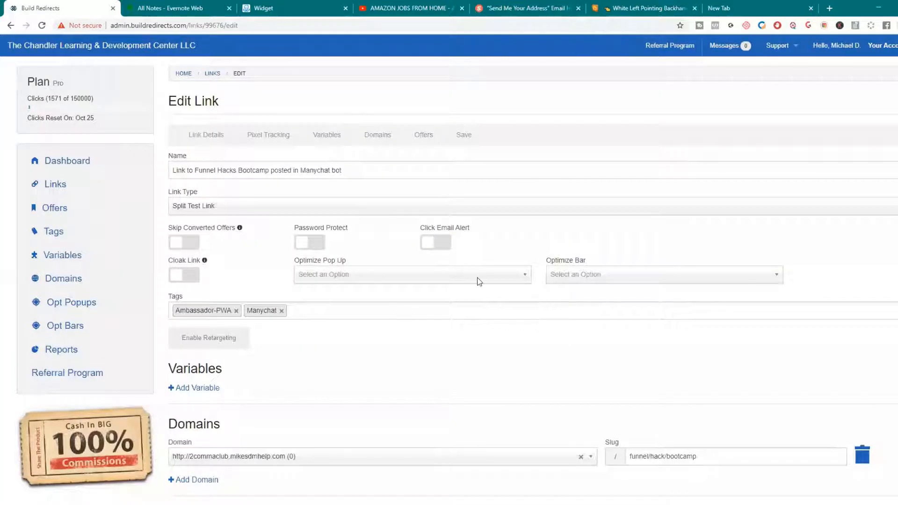
pyautogui.scroll(-5, 468, 277)
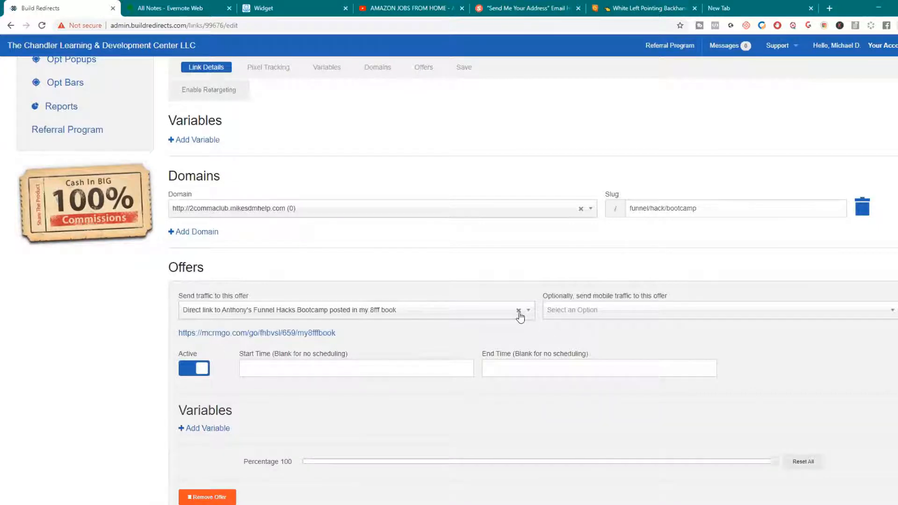
# Step: Replace the link's traffic offer with "Funnel Hacks Bootcamp posted in manychat bot" and save the link
pyautogui.click(519, 311)
pyautogui.click(410, 319)
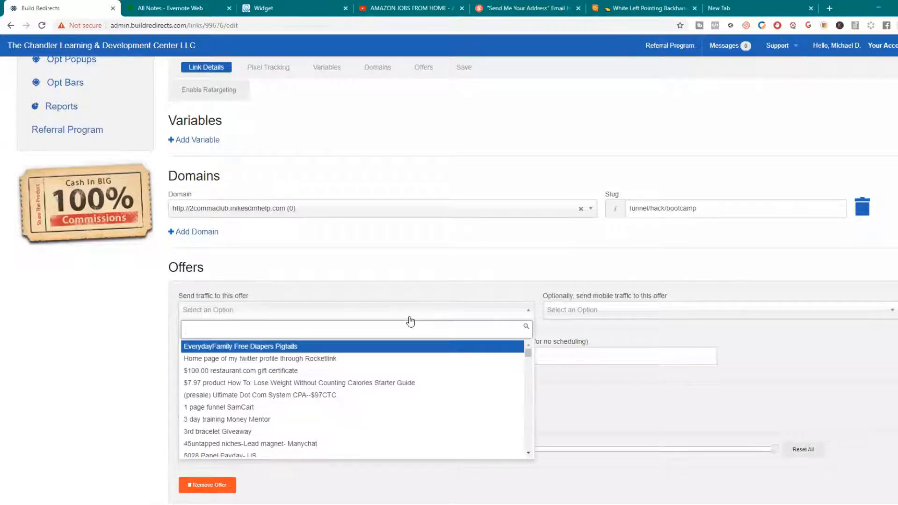
pyautogui.write('funnel')
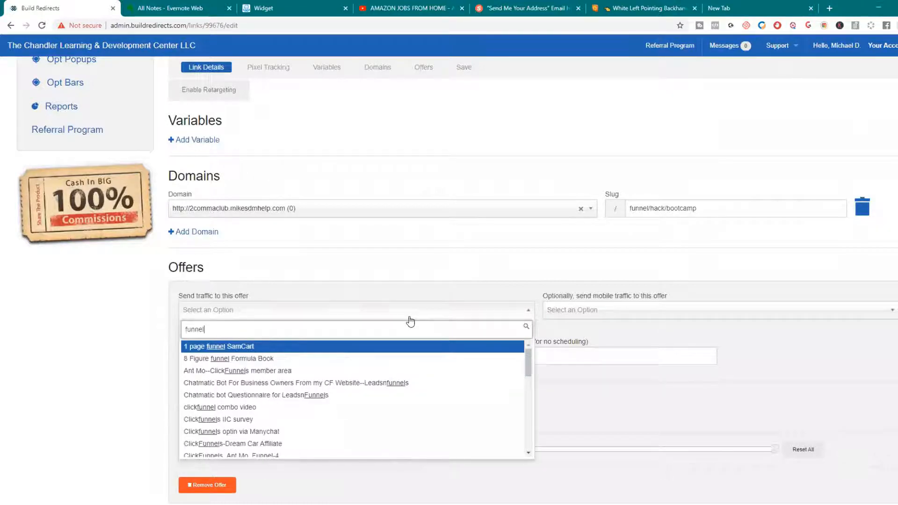
pyautogui.write(' hac')
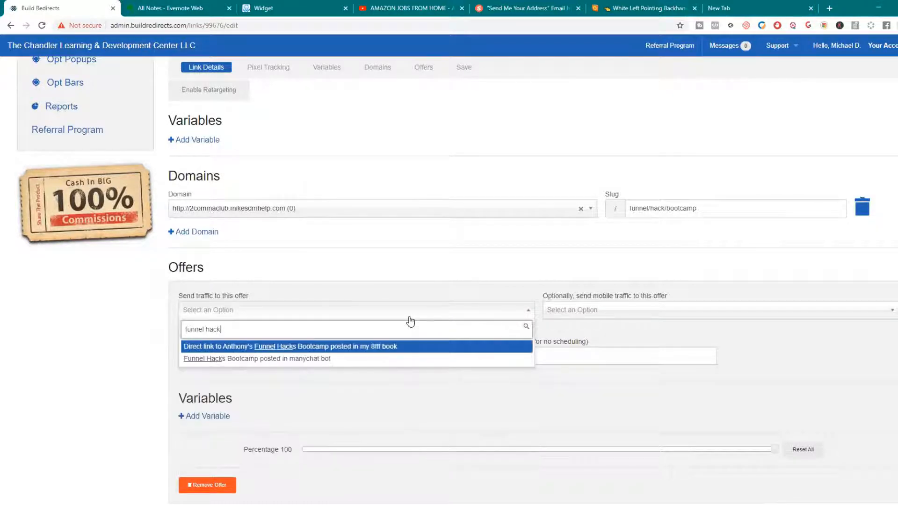
pyautogui.write('k')
pyautogui.click(324, 360)
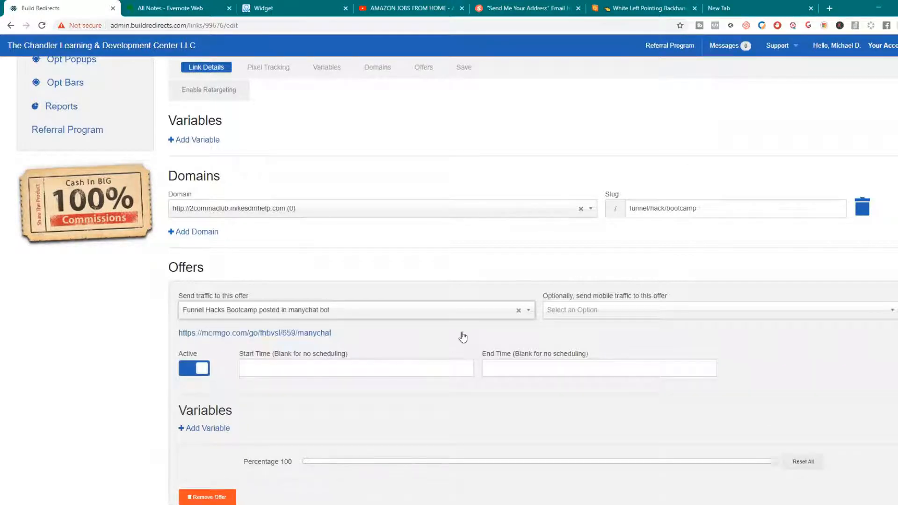
pyautogui.scroll(-3, 463, 337)
pyautogui.click(187, 409)
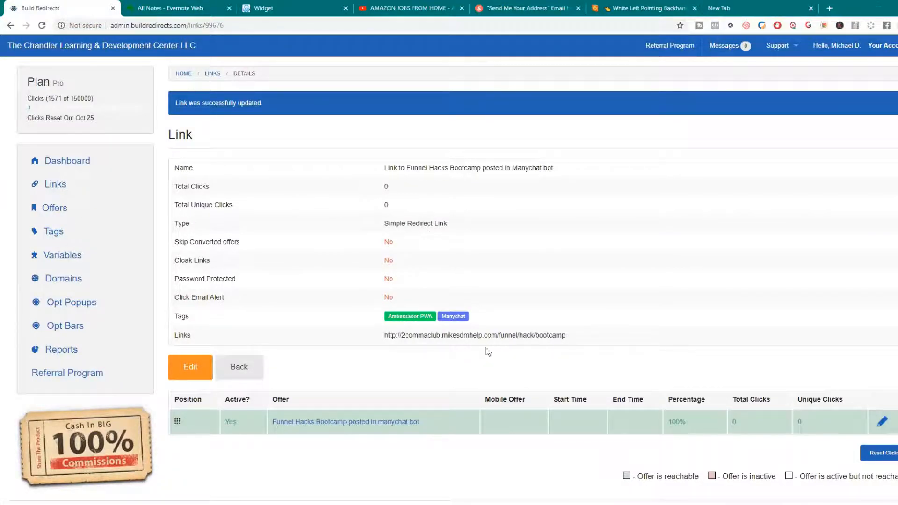
# Step: Copy the saved redirect link and set it as the website address of the CLICK HERE button in ManyChat
pyautogui.moveTo(567, 335); pyautogui.dragTo(403, 339)
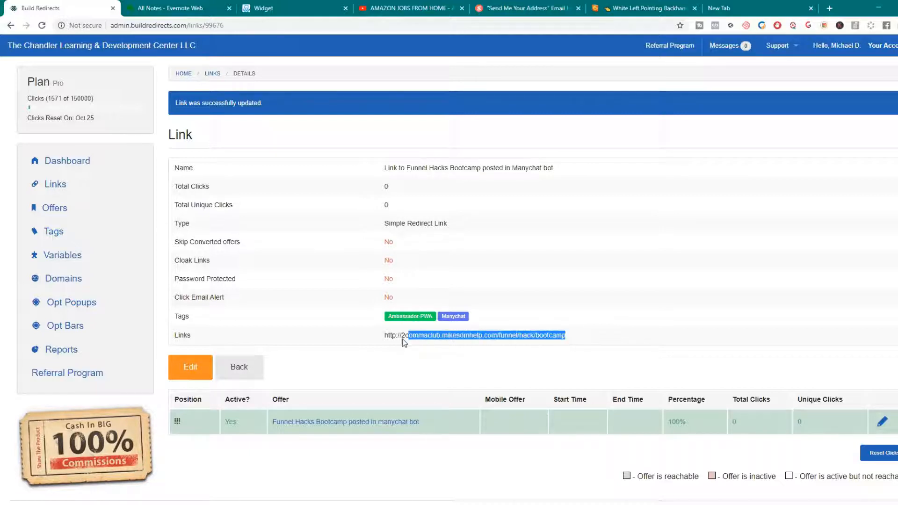
pyautogui.rightClick(469, 335)
pyautogui.click(492, 343)
pyautogui.click(296, 8)
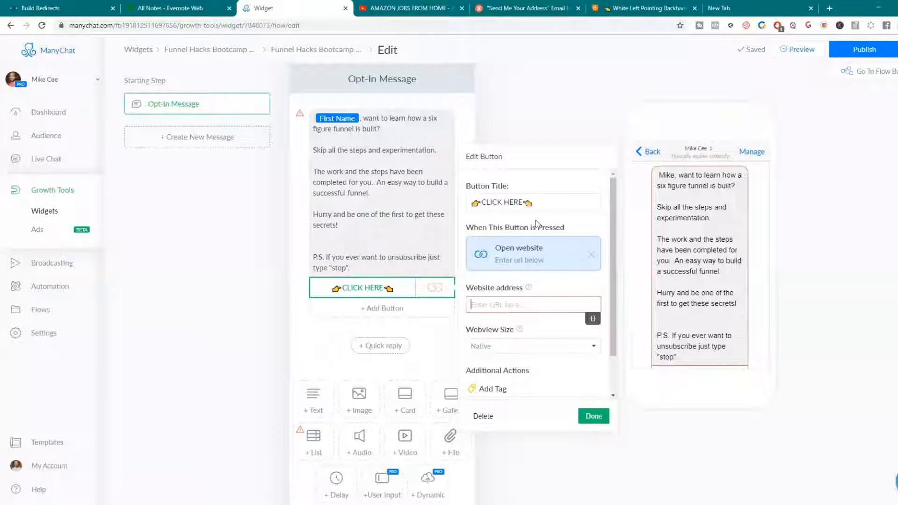
pyautogui.rightClick(499, 305)
pyautogui.click(527, 379)
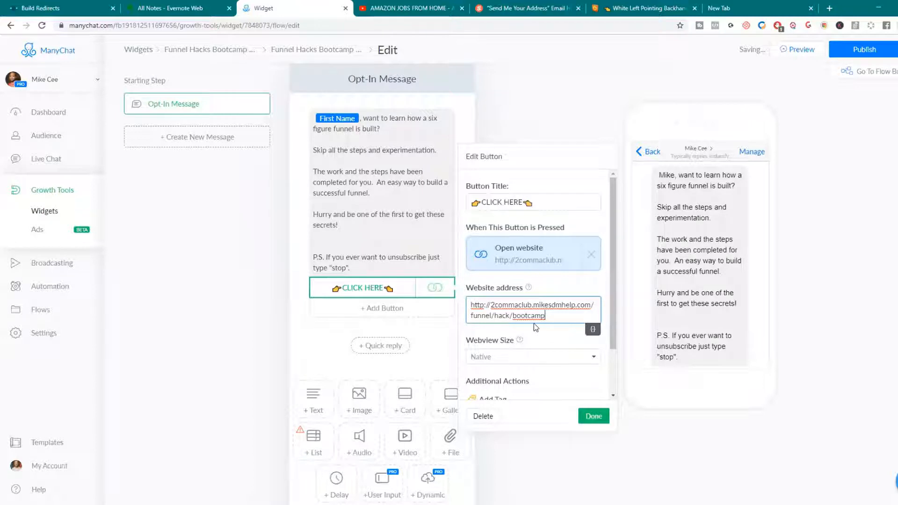
pyautogui.click(593, 416)
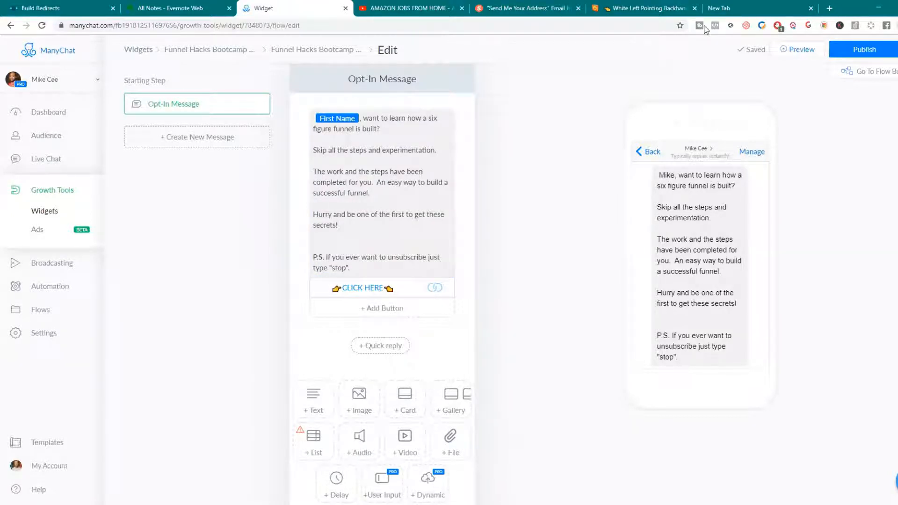
# Step: Switch to the empty browser tab and search Google Images for "hack"
pyautogui.click(745, 12)
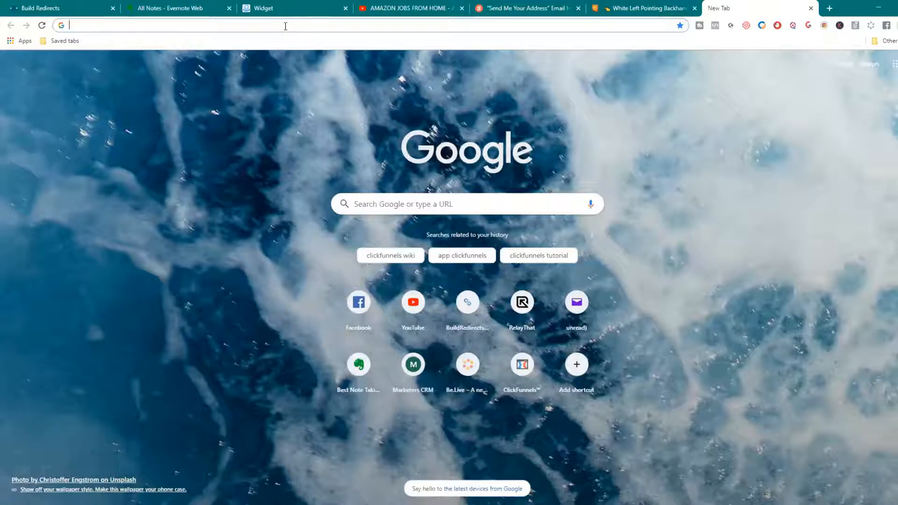
pyautogui.write('hack')
pyautogui.press('Return')
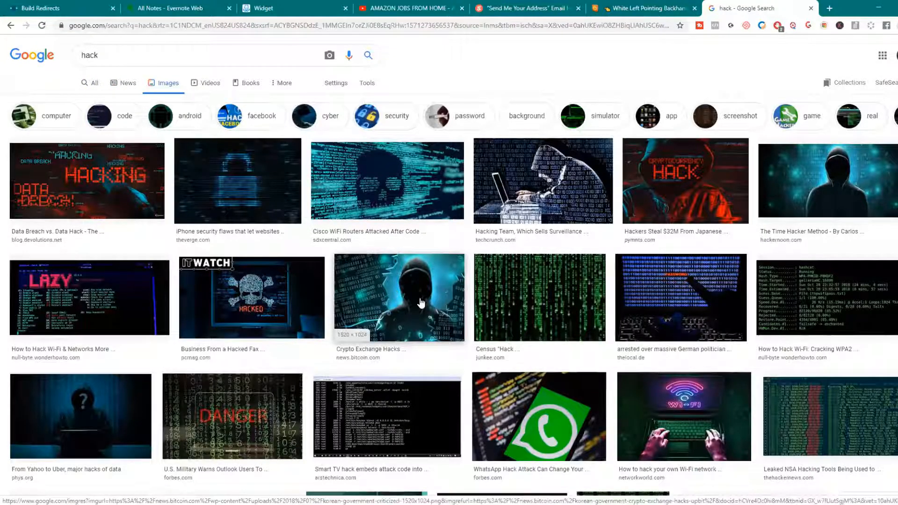
# Step: Find the "Inside the Hack of the Century" picture among the image results and capture a screenshot of it
pyautogui.scroll(-4, 418, 281)
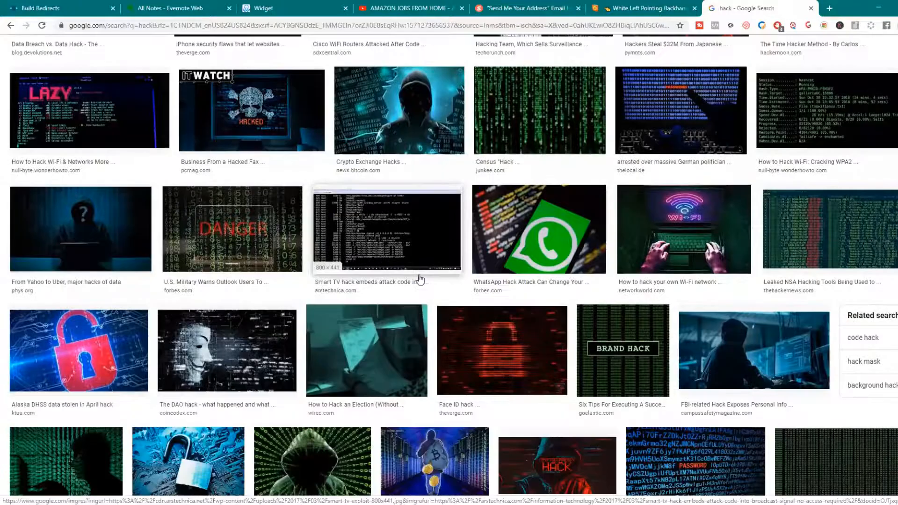
pyautogui.scroll(-4, 420, 279)
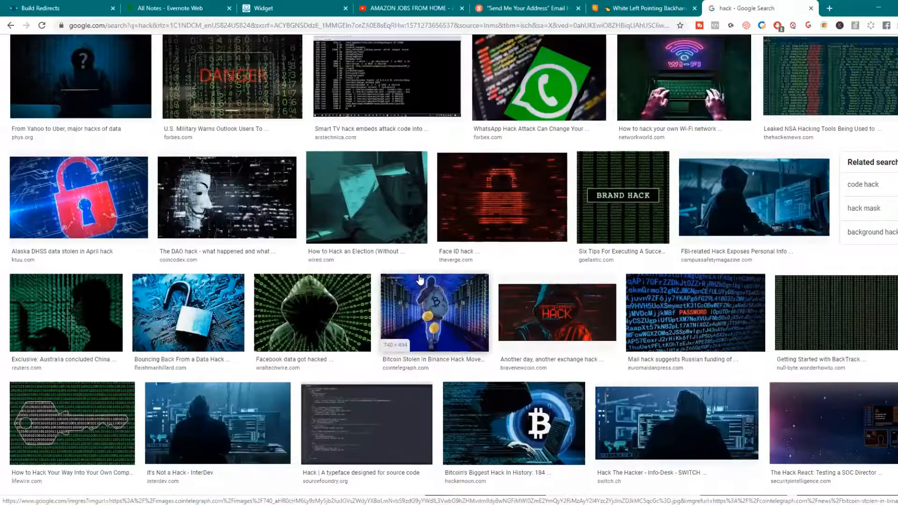
pyautogui.scroll(-8, 420, 279)
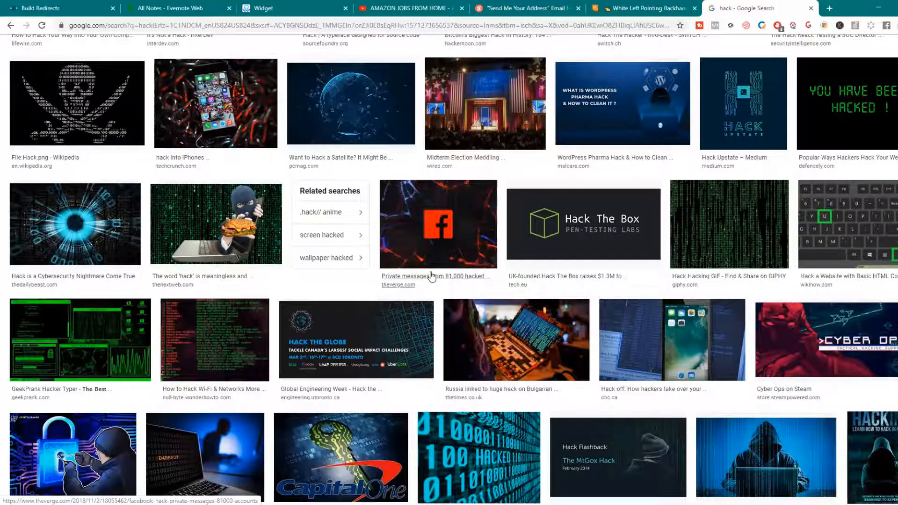
pyautogui.scroll(-2, 432, 275)
pyautogui.scroll(-2, 432, 275)
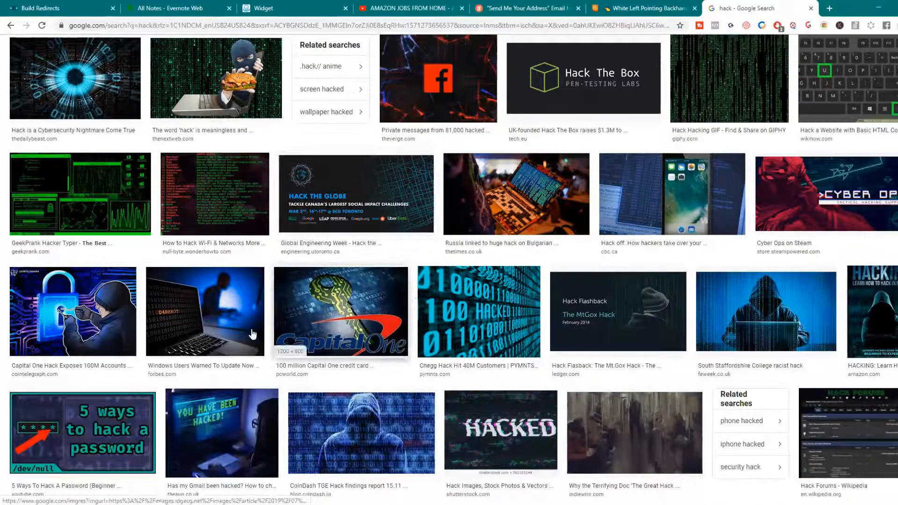
pyautogui.scroll(-3, 625, 315)
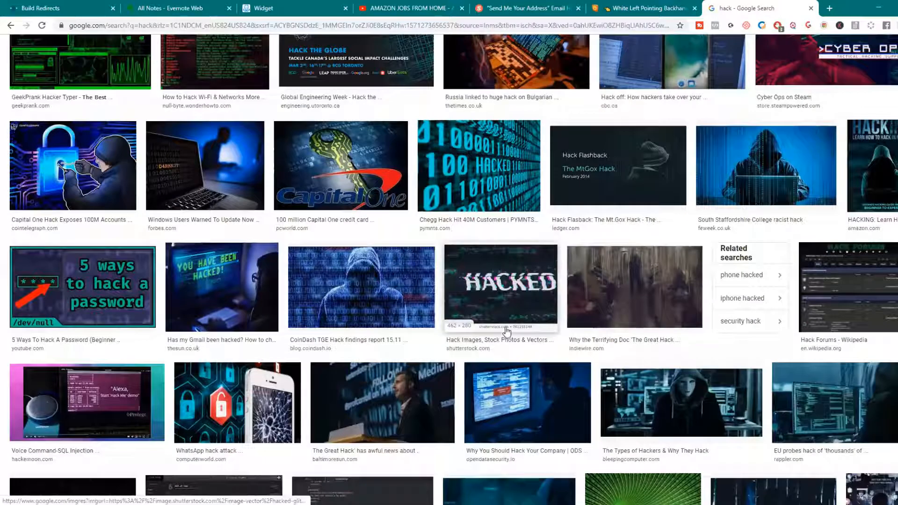
pyautogui.scroll(-1, 508, 332)
pyautogui.scroll(-2, 508, 332)
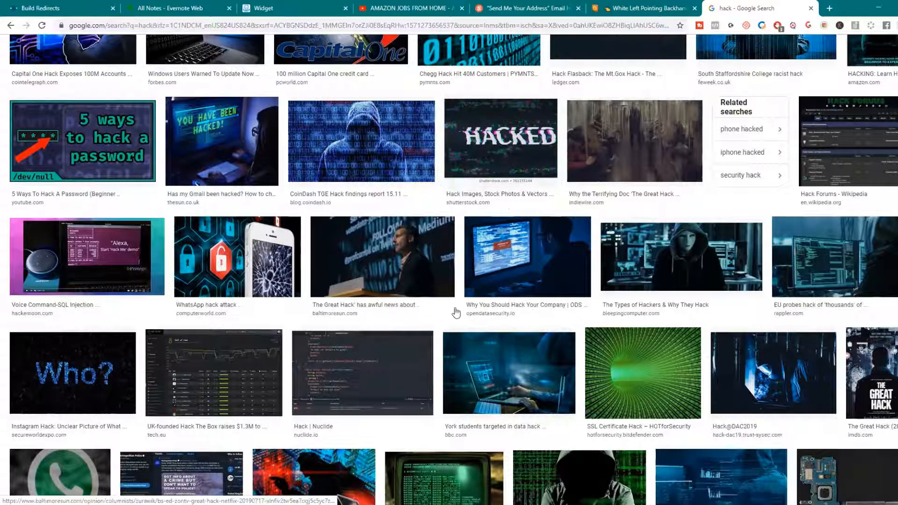
pyautogui.scroll(-2, 565, 252)
pyautogui.scroll(-5, 572, 242)
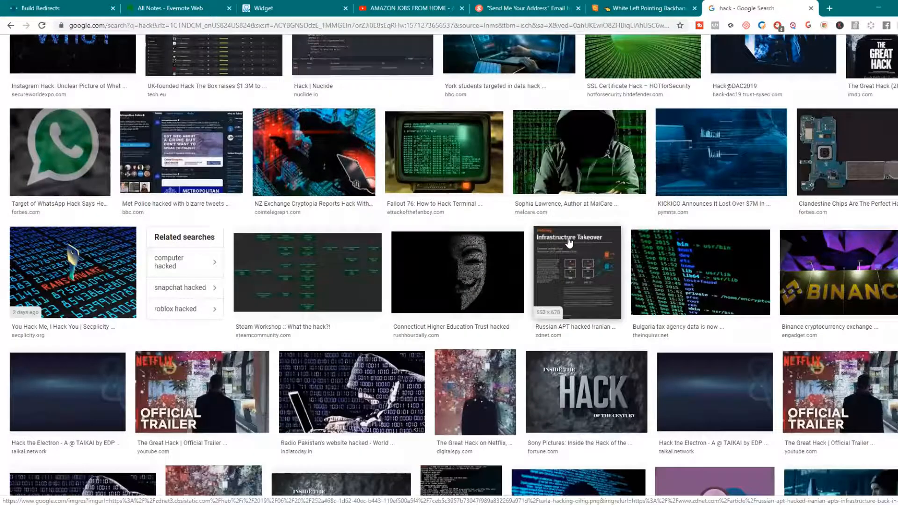
pyautogui.scroll(-1, 590, 352)
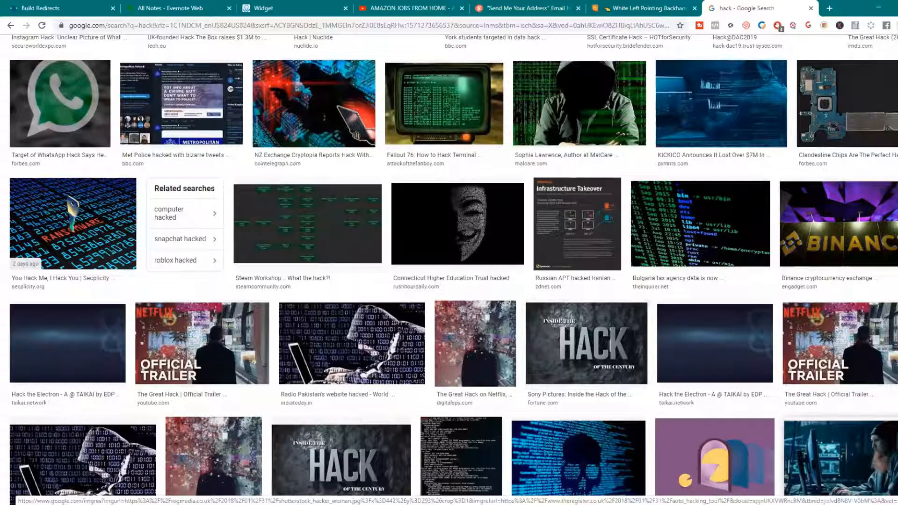
pyautogui.click(828, 504)
pyautogui.click(760, 491)
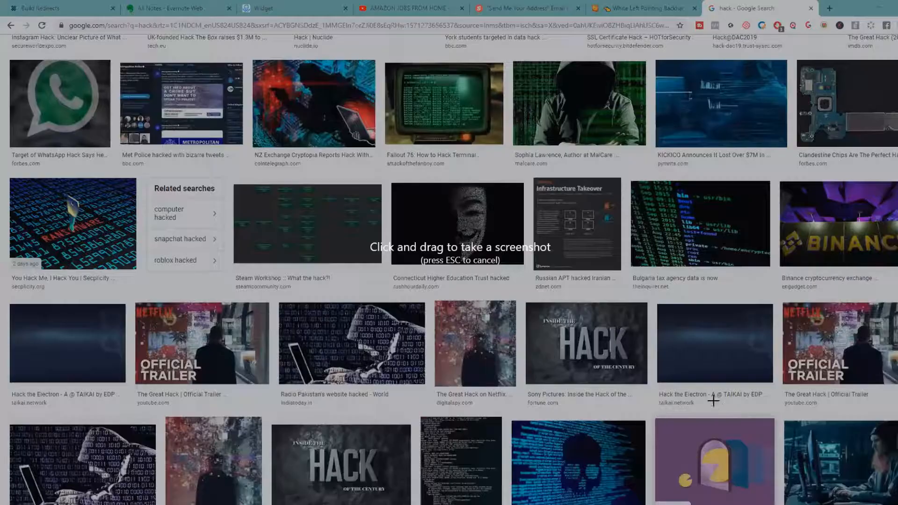
pyautogui.moveTo(527, 303); pyautogui.dragTo(644, 383)
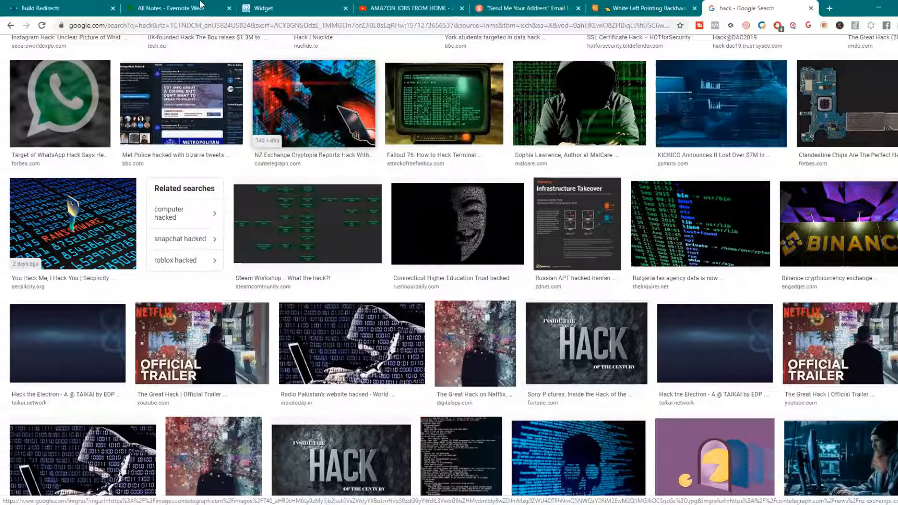
# Step: Add an image block above the opt-in message text in ManyChat and fill it with the captured Hack of the Century screenshot
pyautogui.click(284, 10)
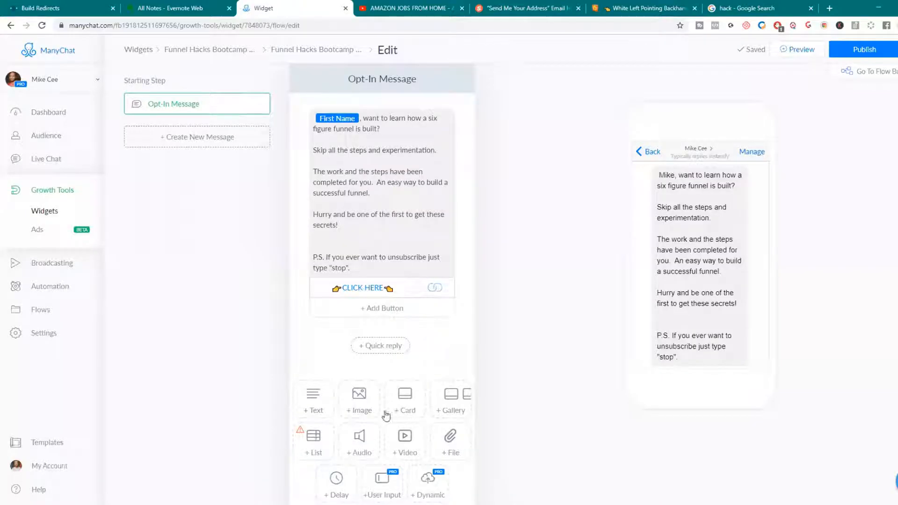
pyautogui.click(359, 403)
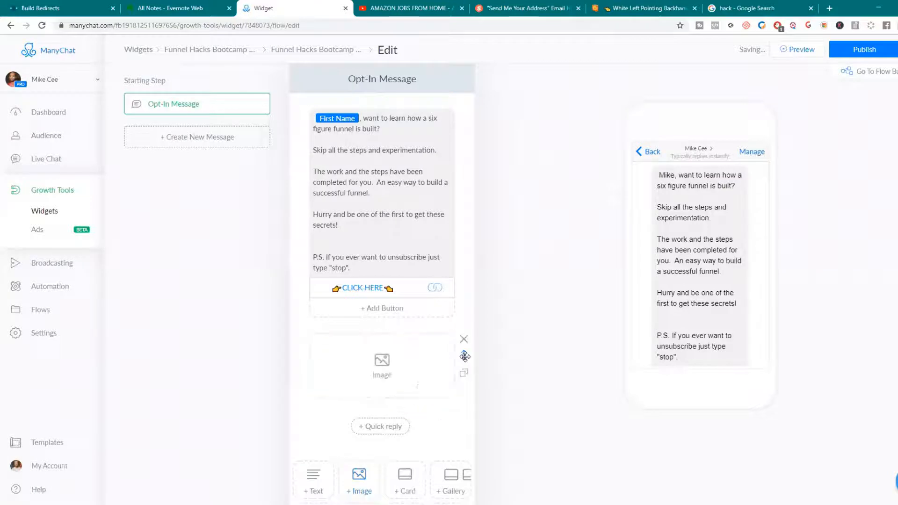
pyautogui.moveTo(464, 355); pyautogui.dragTo(444, 124)
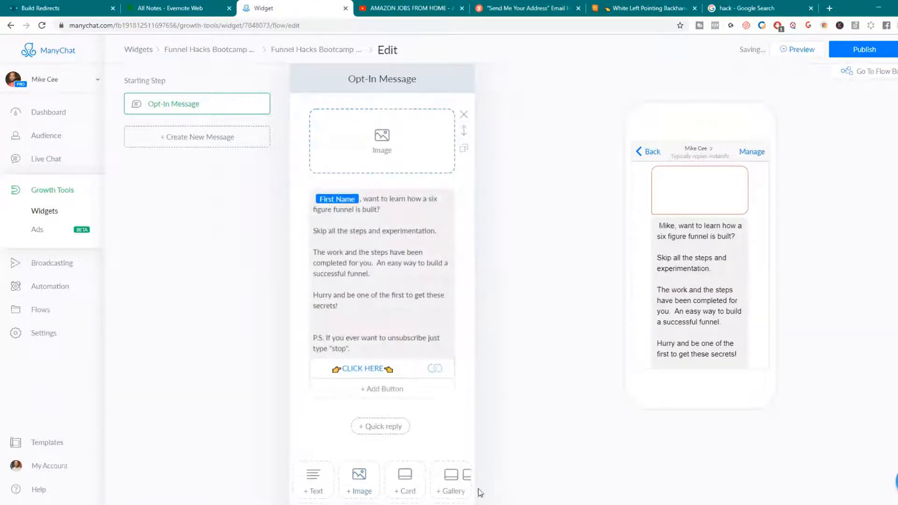
pyautogui.click(821, 504)
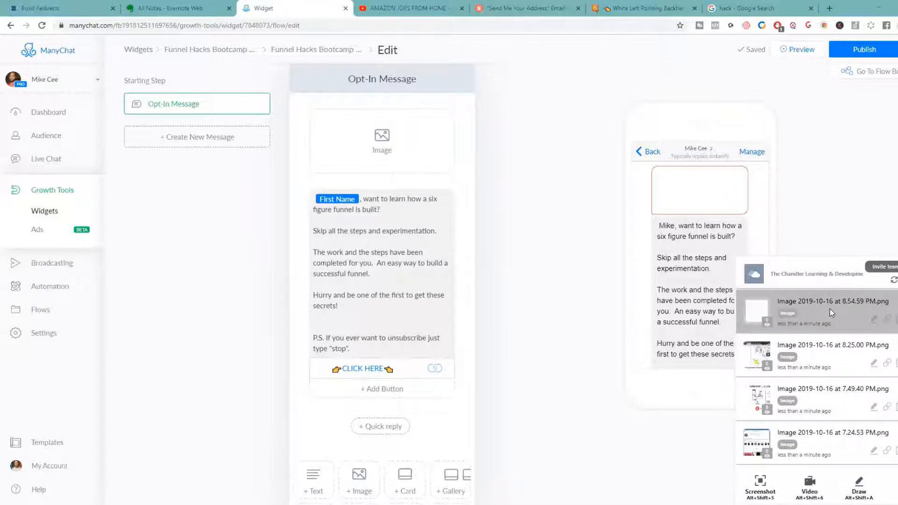
pyautogui.moveTo(808, 313); pyautogui.dragTo(389, 150)
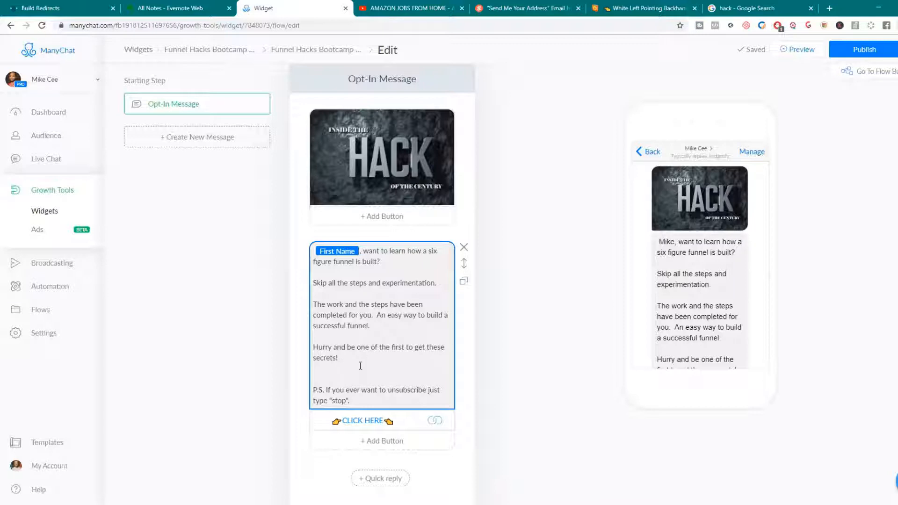
# Step: Add a button titled CLICK HERE beneath the Hack of the Century image and make it open a website
pyautogui.scroll(-3, 431, 363)
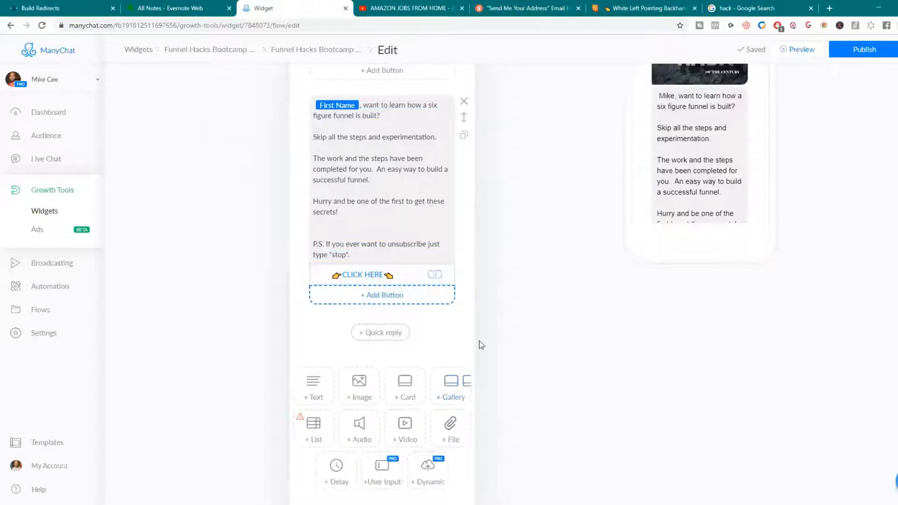
pyautogui.scroll(-1, 487, 333)
pyautogui.scroll(5, 536, 349)
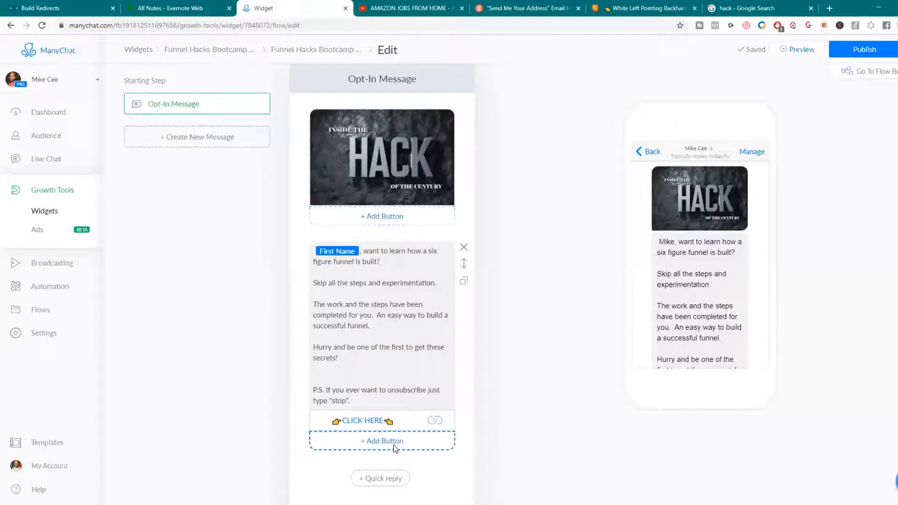
pyautogui.click(388, 216)
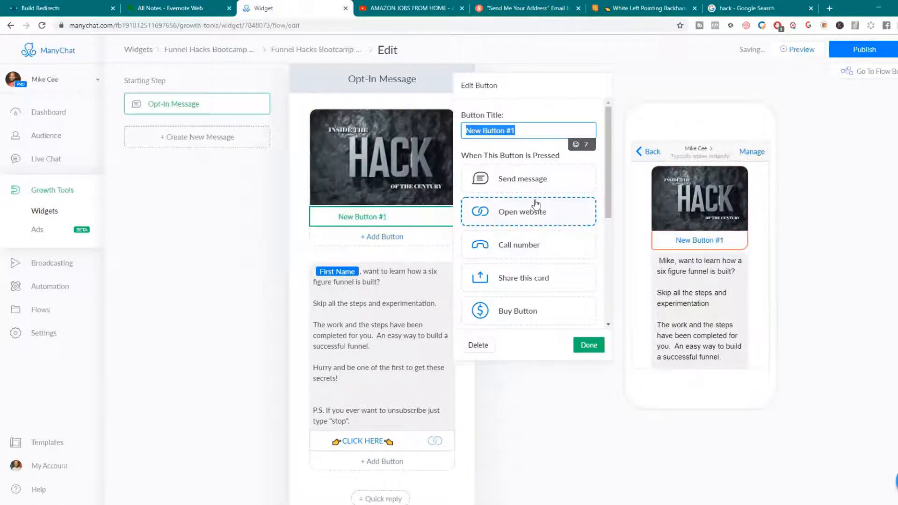
pyautogui.click(540, 216)
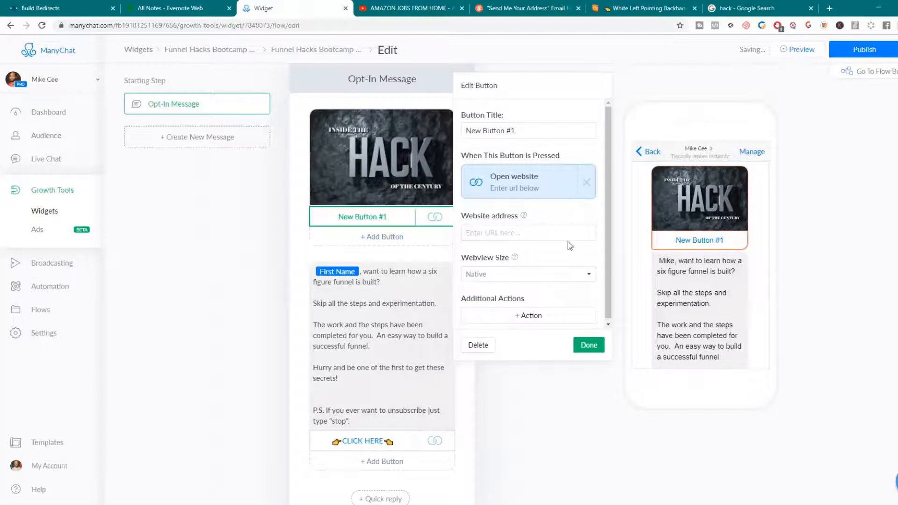
pyautogui.click(519, 132)
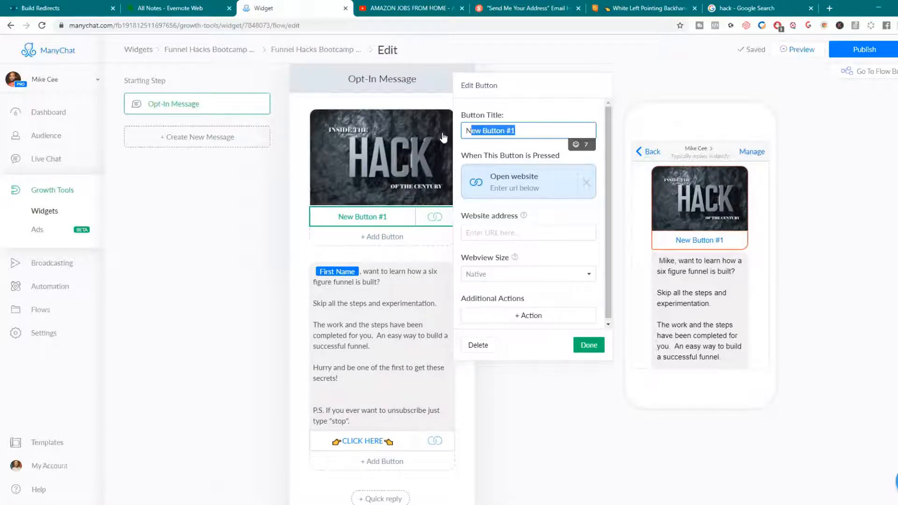
pyautogui.write('CLICK')
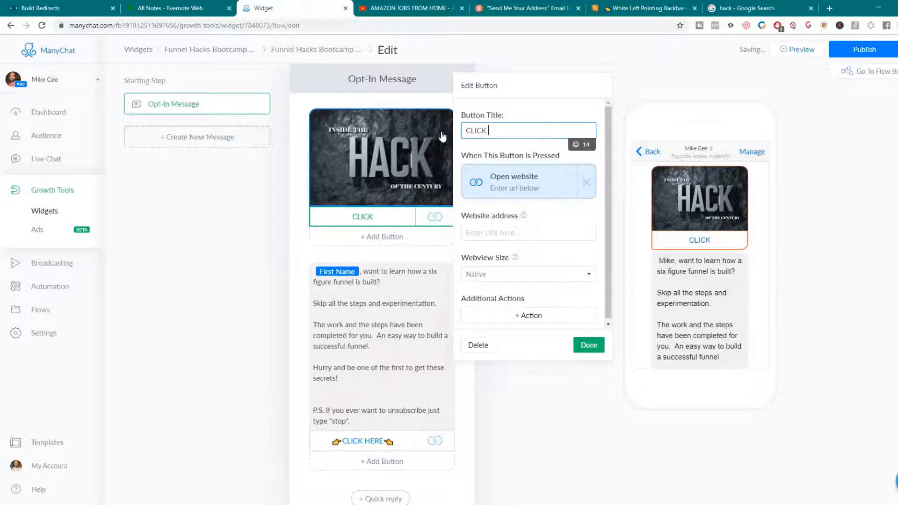
pyautogui.write(' HERE')
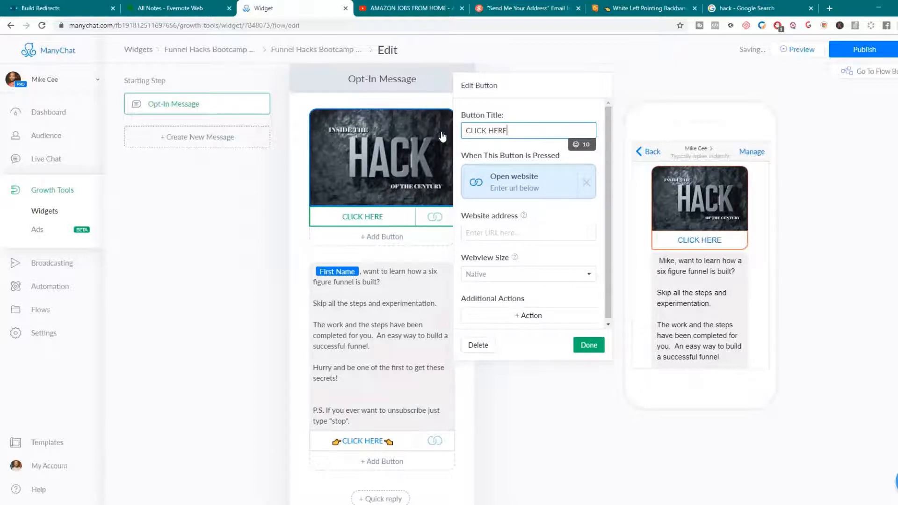
pyautogui.click(343, 443)
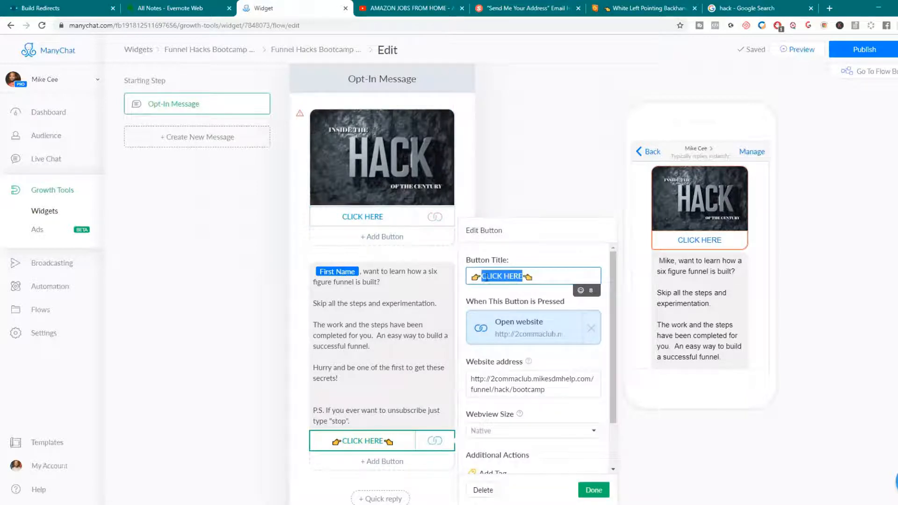
pyautogui.click(482, 277)
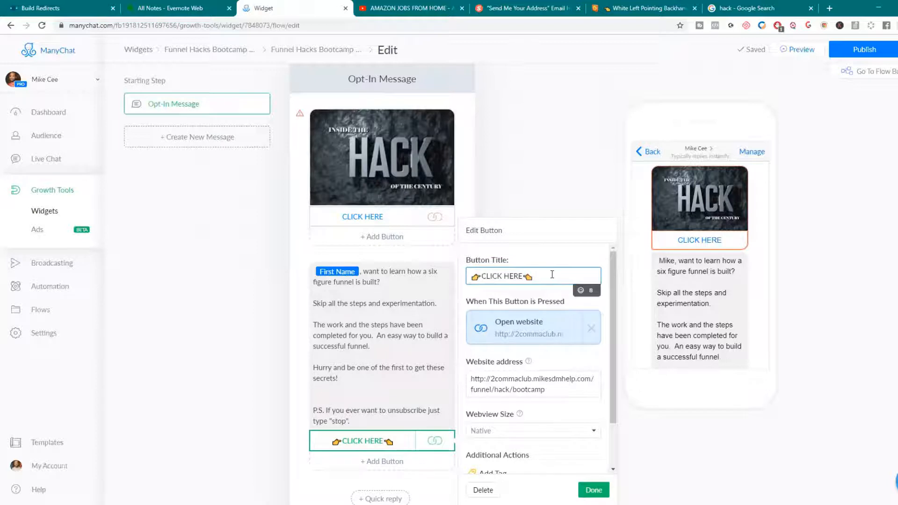
pyautogui.click(592, 490)
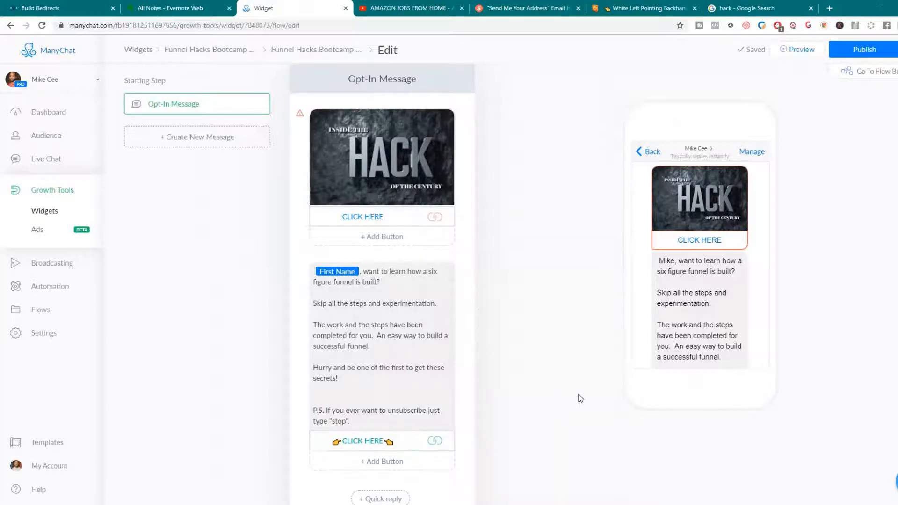
pyautogui.click(388, 215)
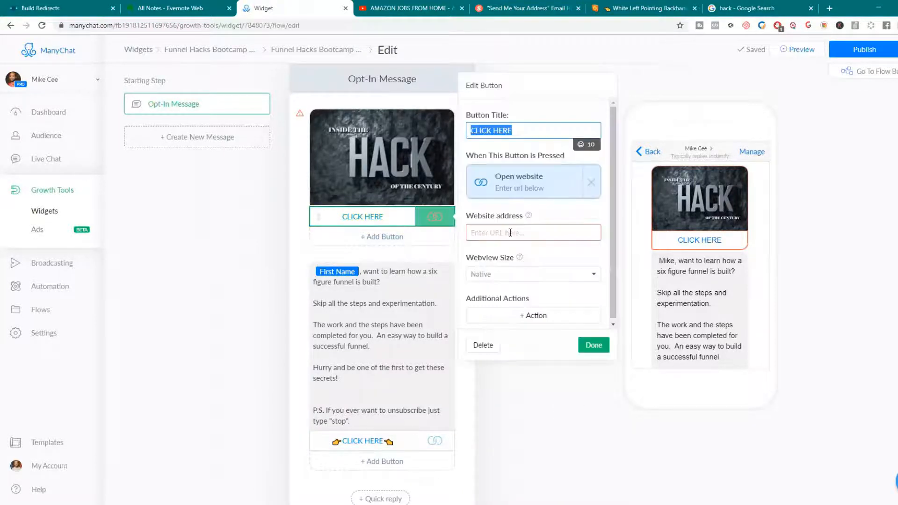
pyautogui.click(510, 232)
pyautogui.rightClick(510, 233)
pyautogui.click(544, 307)
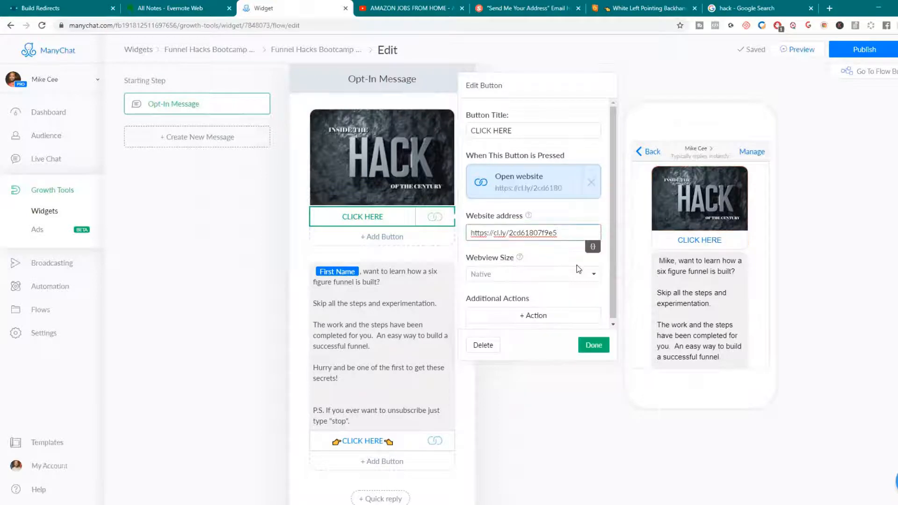
pyautogui.moveTo(561, 233); pyautogui.dragTo(468, 232)
pyautogui.press('BackSpace')
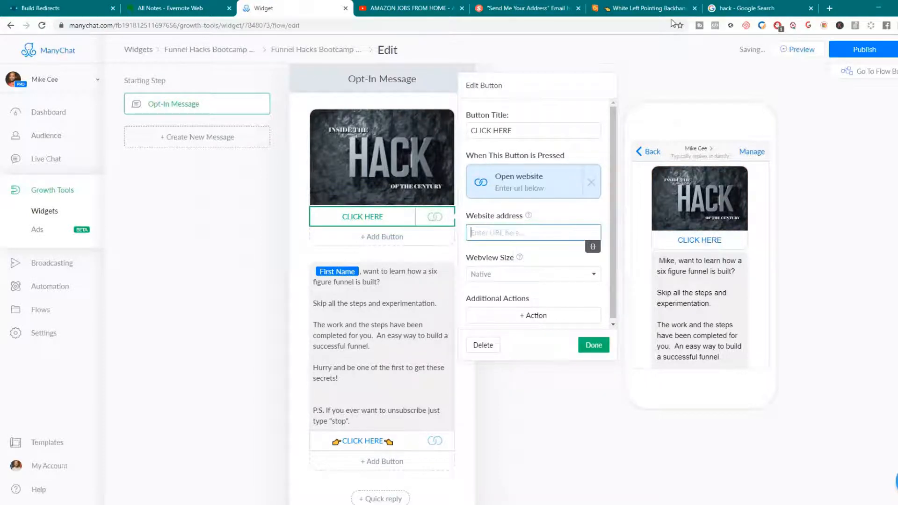
# Step: Switch to BuildRedirects and copy the redirect link of the Funnel Hacks Bootcamp entry
pyautogui.click(77, 11)
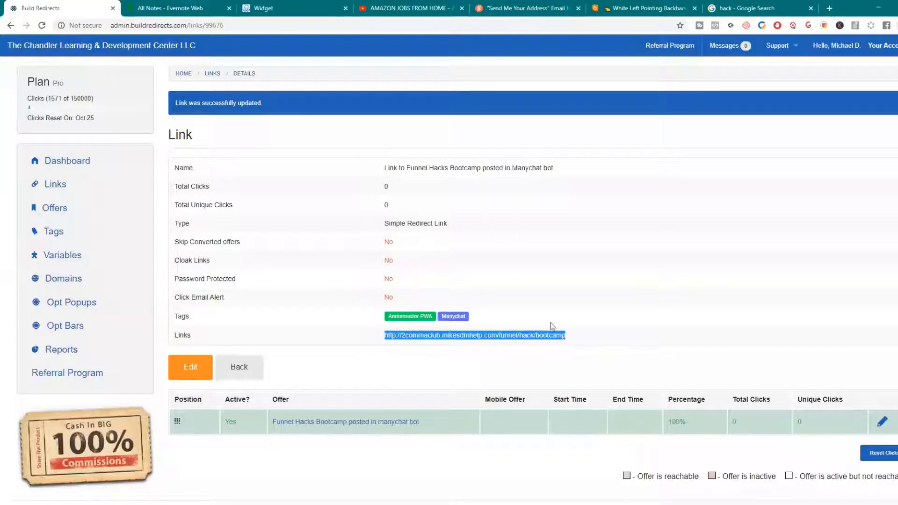
pyautogui.rightClick(510, 335)
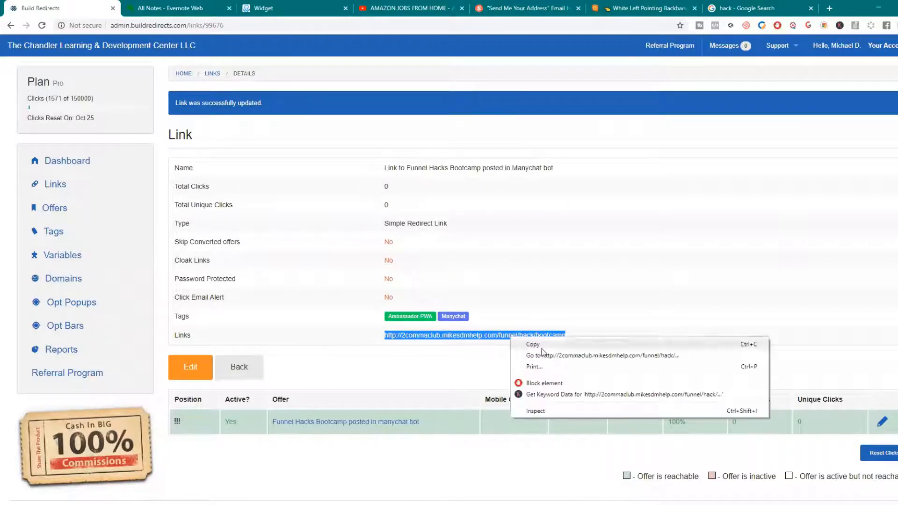
pyautogui.click(561, 355)
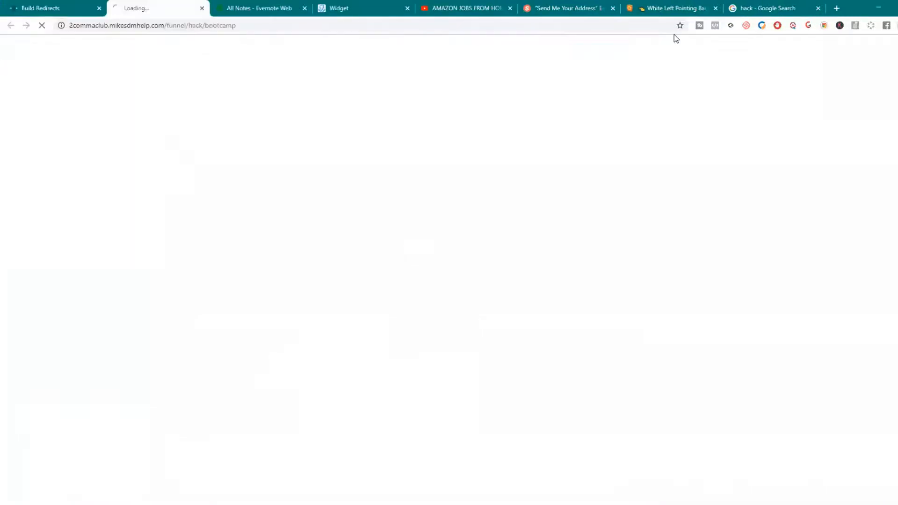
pyautogui.click(202, 8)
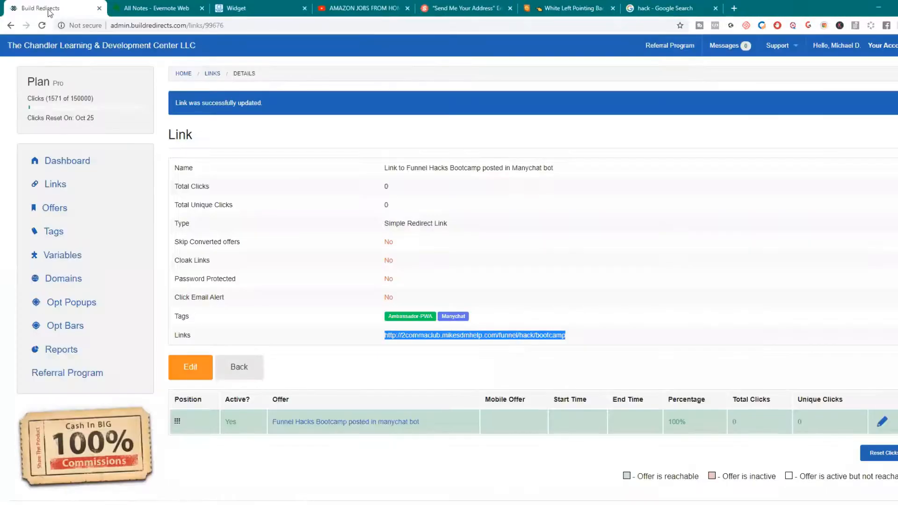
pyautogui.rightClick(513, 335)
pyautogui.click(568, 345)
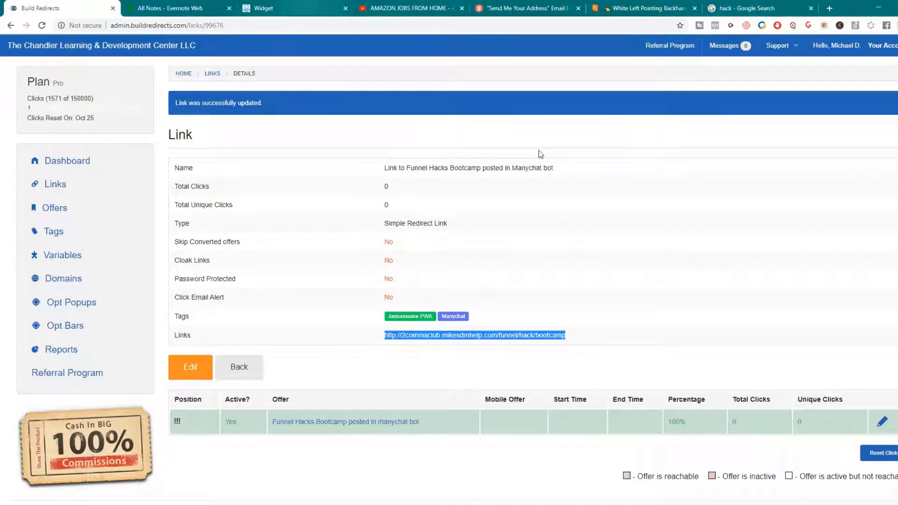
# Step: Return to ManyChat and save the copied redirect link as the website address of the image's CLICK HERE button
pyautogui.click(299, 8)
pyautogui.rightClick(488, 232)
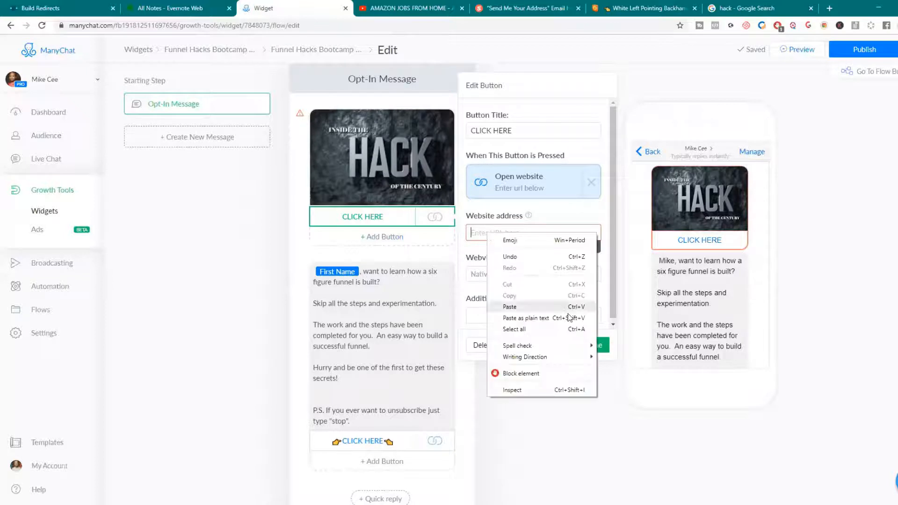
pyautogui.click(528, 307)
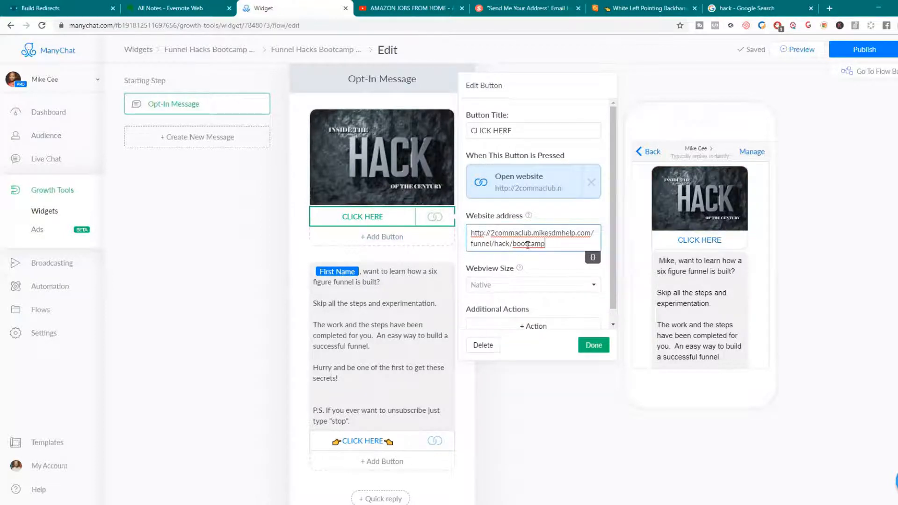
pyautogui.click(593, 350)
# Step: Copy the Backhand Index Pointing Left emoji from Emojipedia and append it to the title of the image's button in ManyChat
pyautogui.click(394, 222)
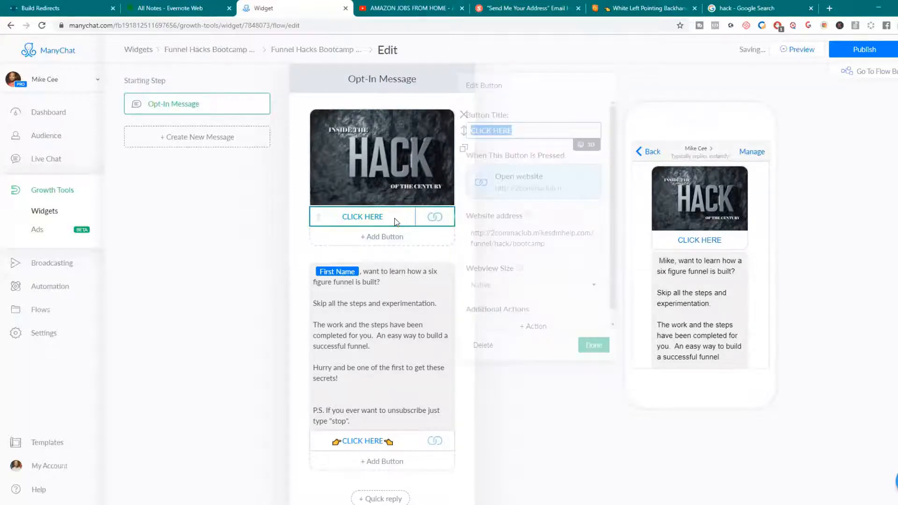
pyautogui.click(521, 126)
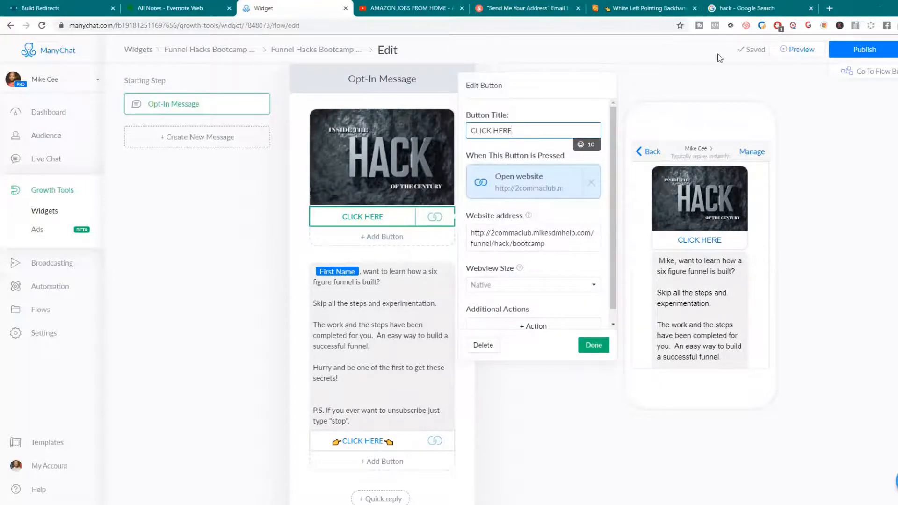
pyautogui.click(637, 9)
pyautogui.click(358, 208)
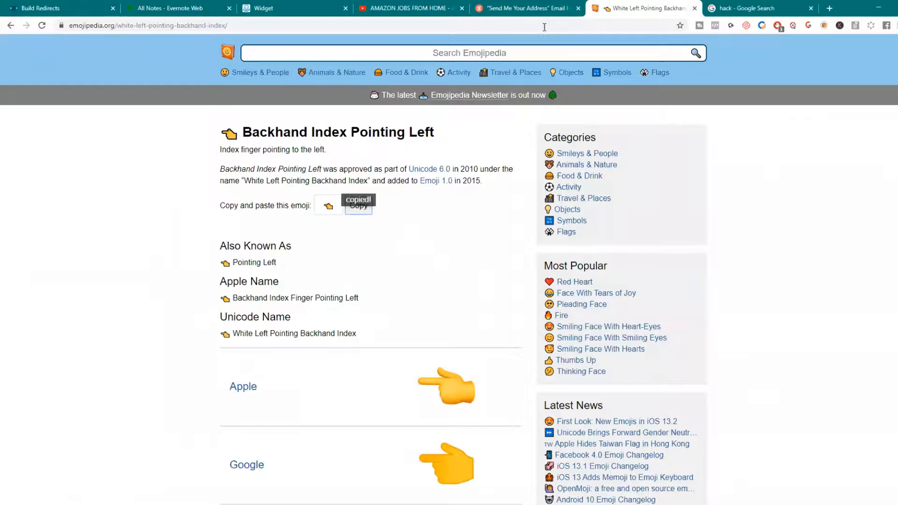
pyautogui.click(286, 8)
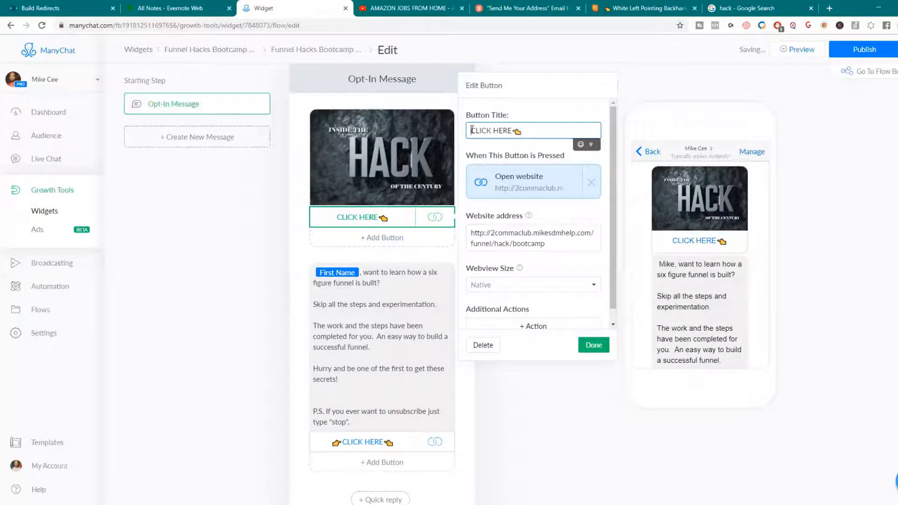
# Step: Copy the Backhand Index Pointing Right emoji from Emojipedia and insert it before CLICK HERE in the image button's title in ManyChat
pyautogui.click(634, 10)
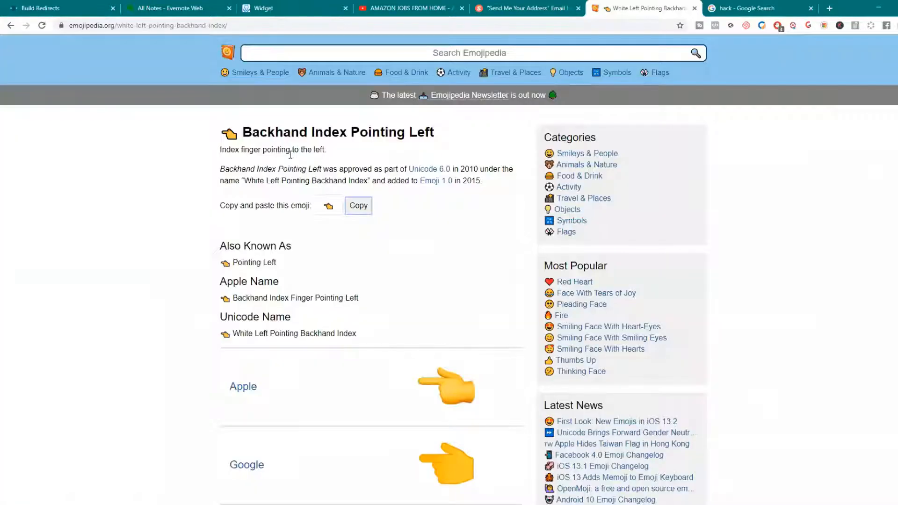
pyautogui.click(11, 26)
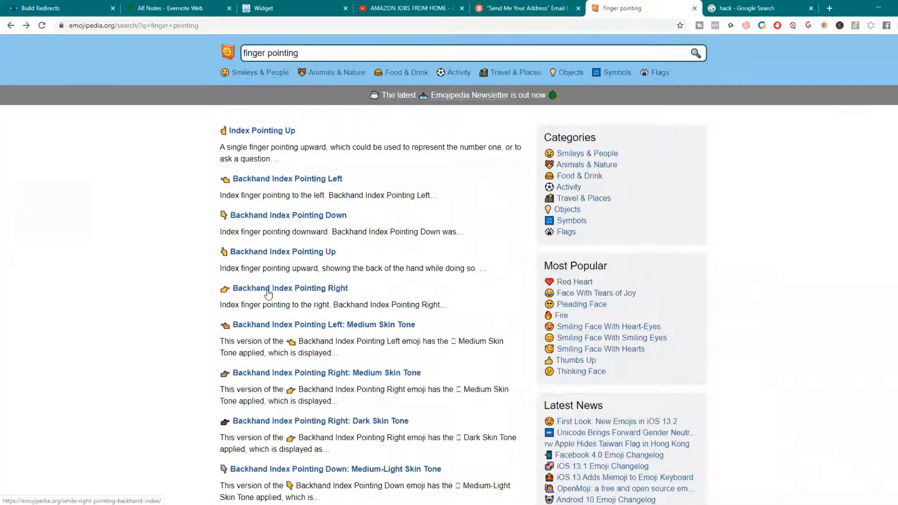
pyautogui.click(274, 289)
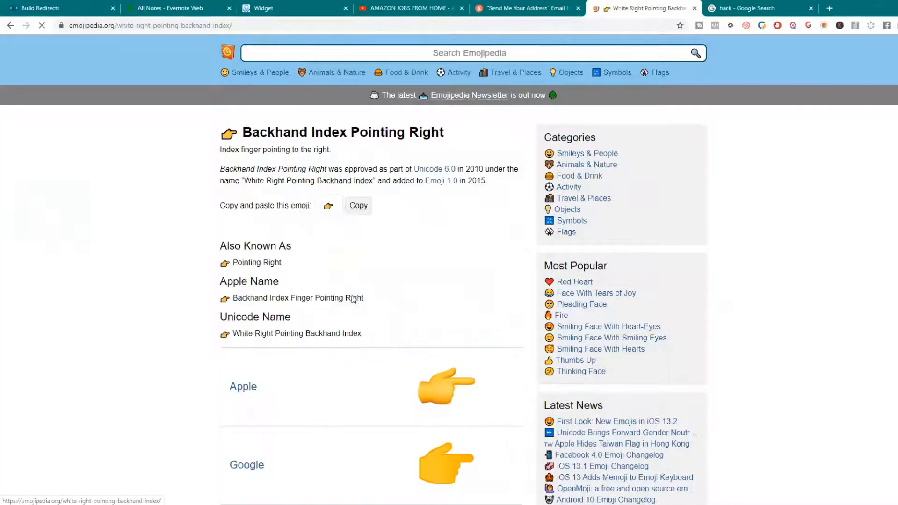
pyautogui.click(358, 206)
pyautogui.click(41, 8)
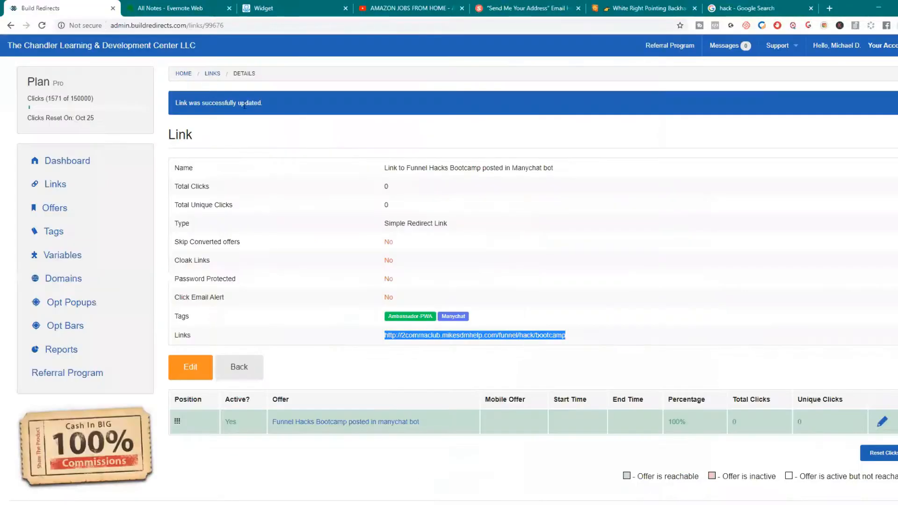
pyautogui.click(300, 15)
pyautogui.click(477, 132)
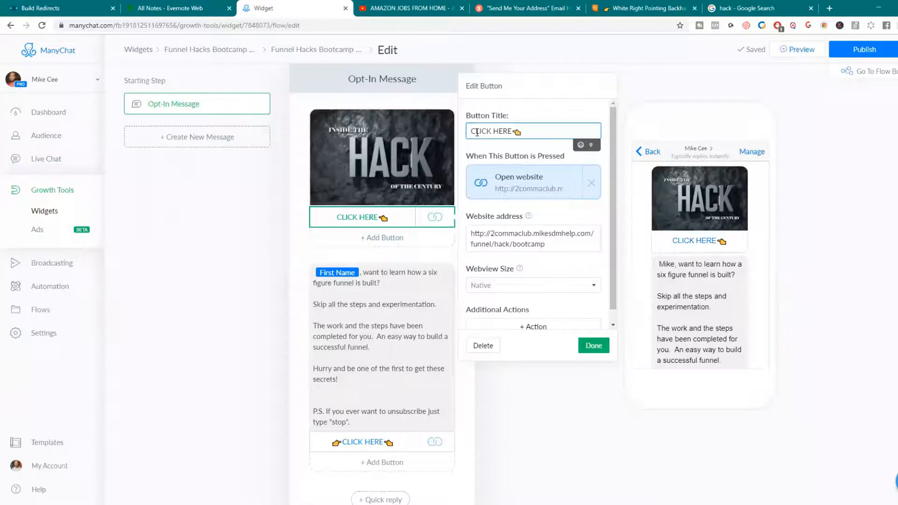
pyautogui.hotkey('ctrl', 'v')
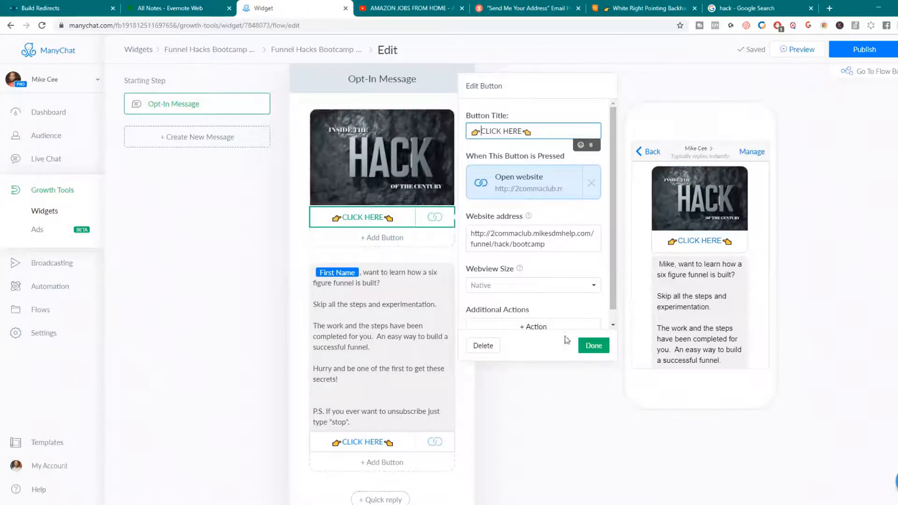
# Step: Give the image's button an Add Tag action with the tag Funnel Hacks Bootcamp and save the button
pyautogui.scroll(-1, 542, 323)
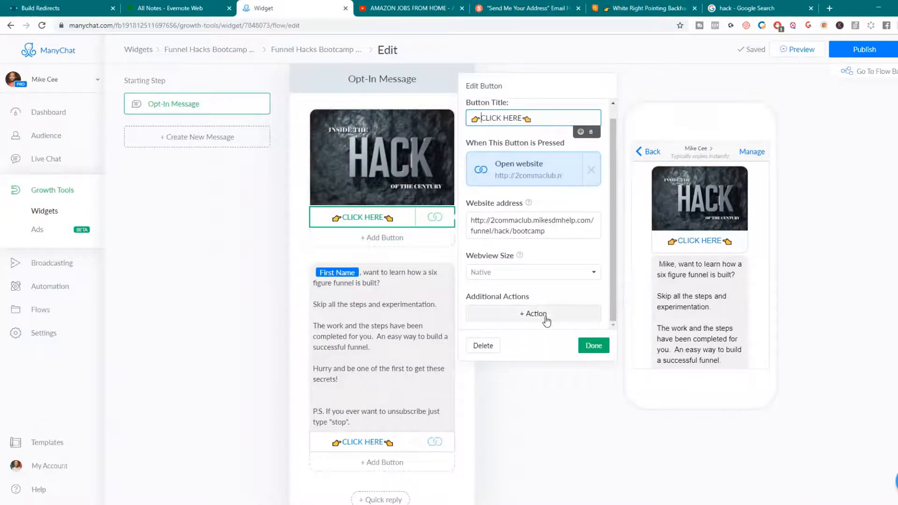
pyautogui.click(547, 321)
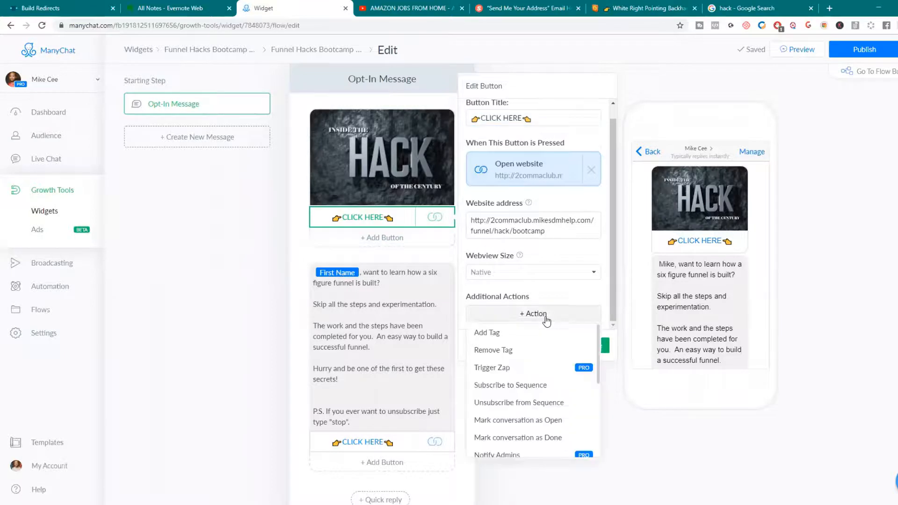
pyautogui.click(526, 339)
pyautogui.click(509, 290)
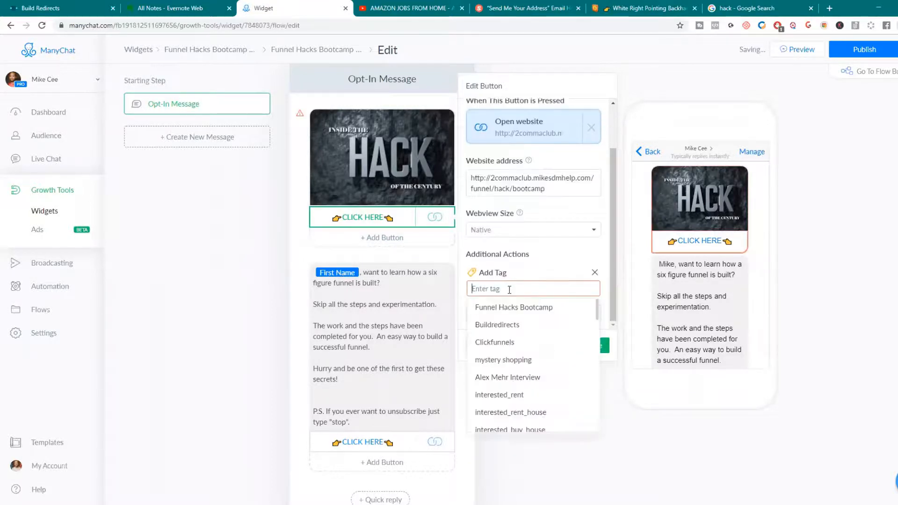
pyautogui.write('fu')
pyautogui.click(515, 307)
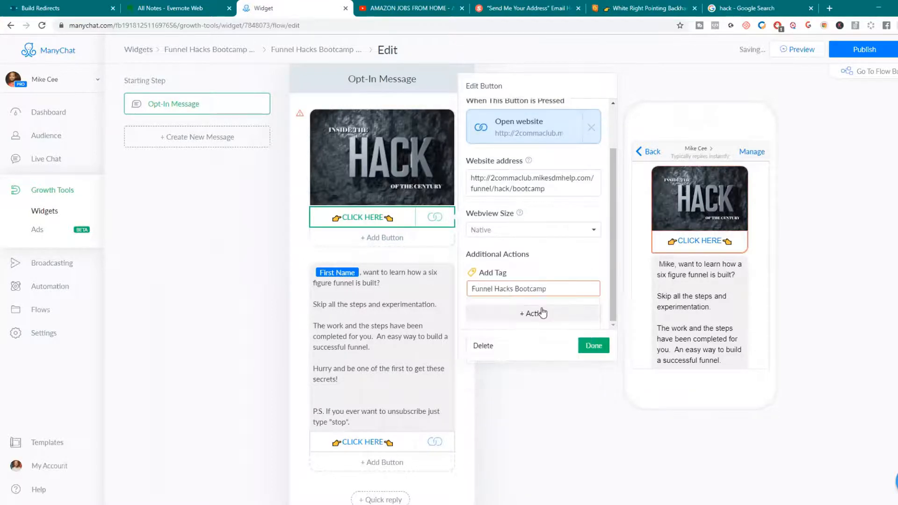
pyautogui.click(590, 346)
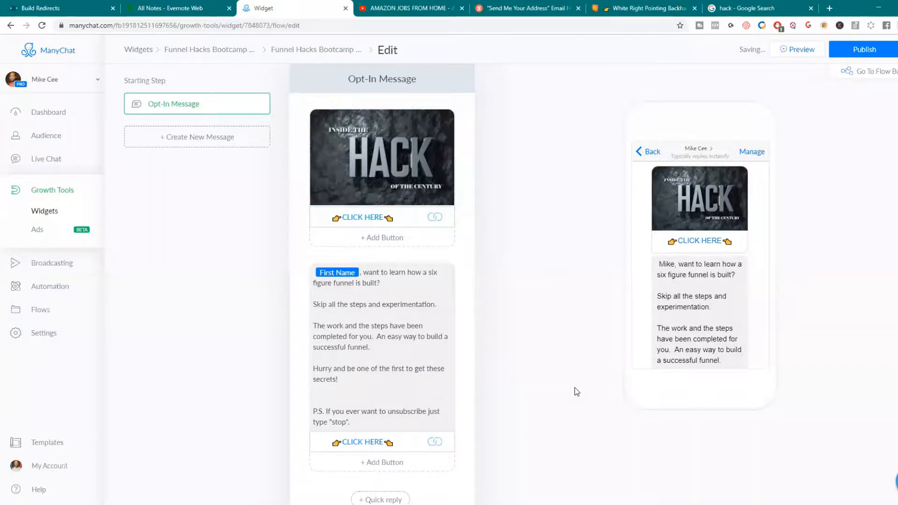
# Step: Review the finished opt-in message and publish it
pyautogui.scroll(-4, 500, 285)
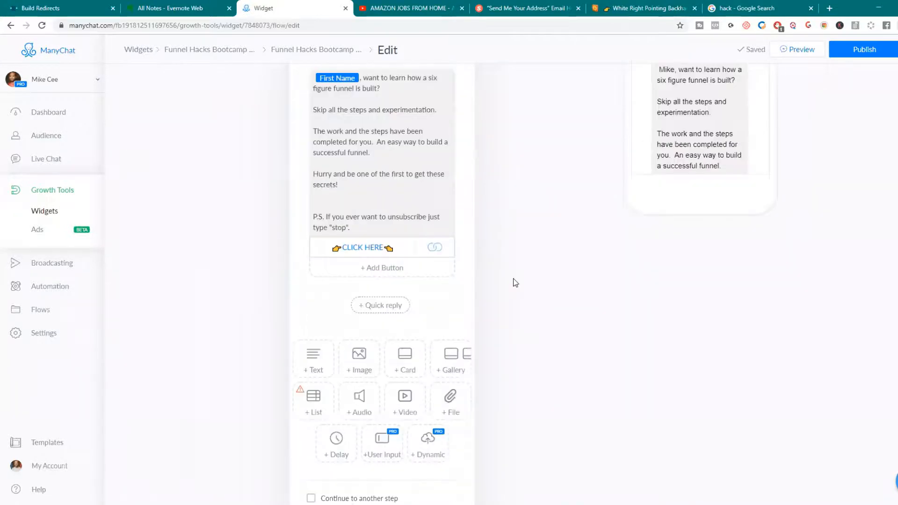
pyautogui.scroll(4, 515, 282)
pyautogui.click(869, 55)
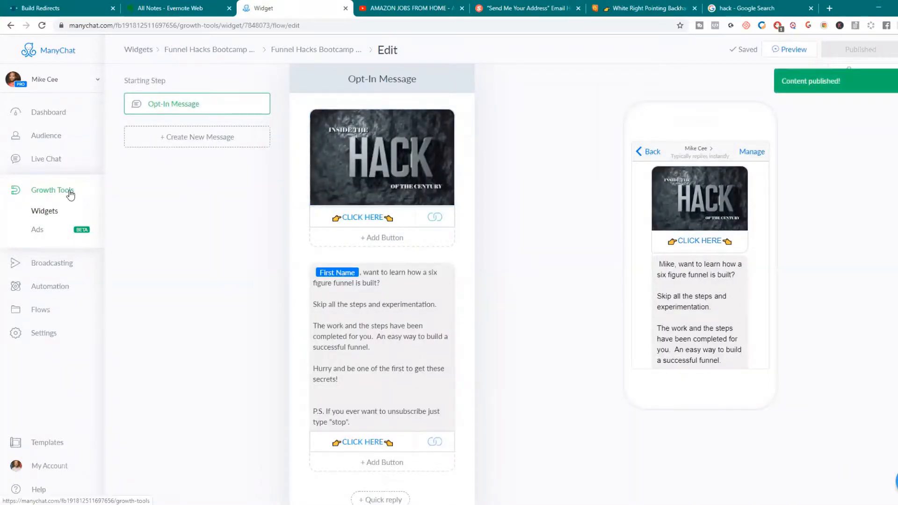
# Step: Go back to the Funnel Hacks Bootcamp Opt-in widget's setup and copy its Messenger Ref URL to the clipboard
pyautogui.click(188, 50)
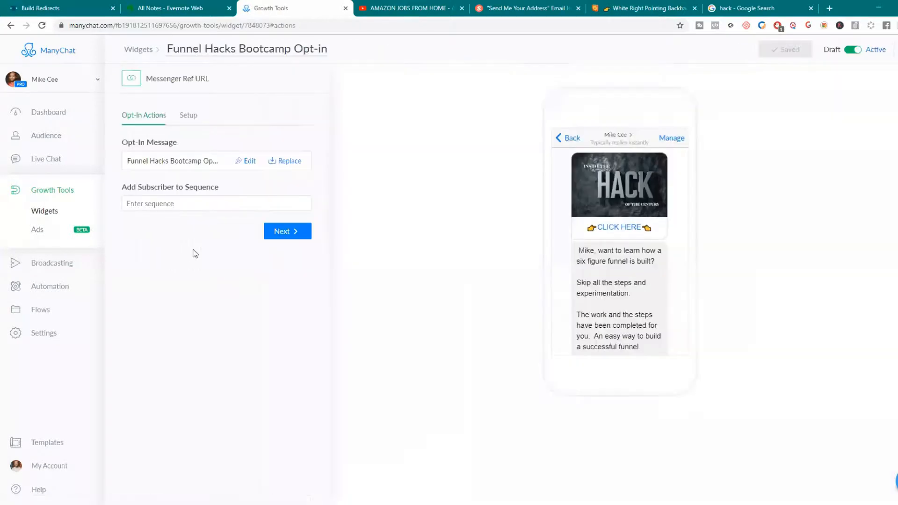
pyautogui.click(190, 117)
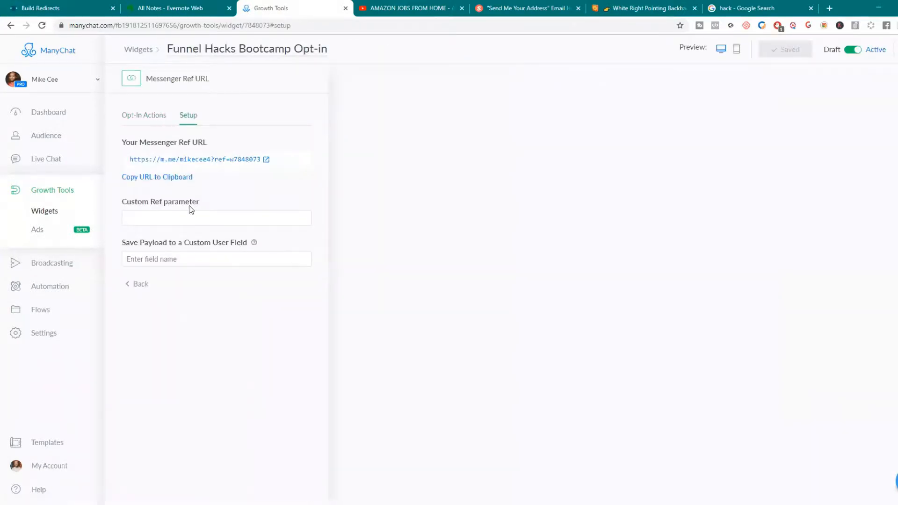
pyautogui.click(168, 178)
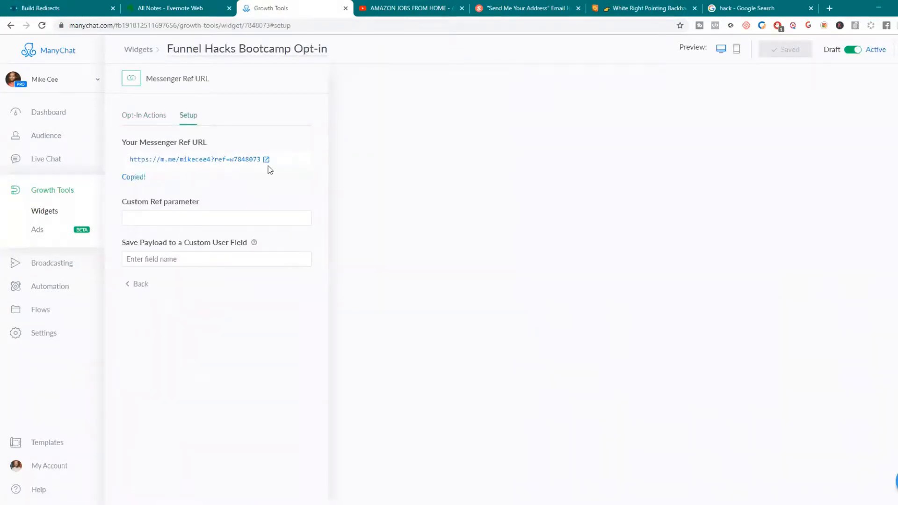